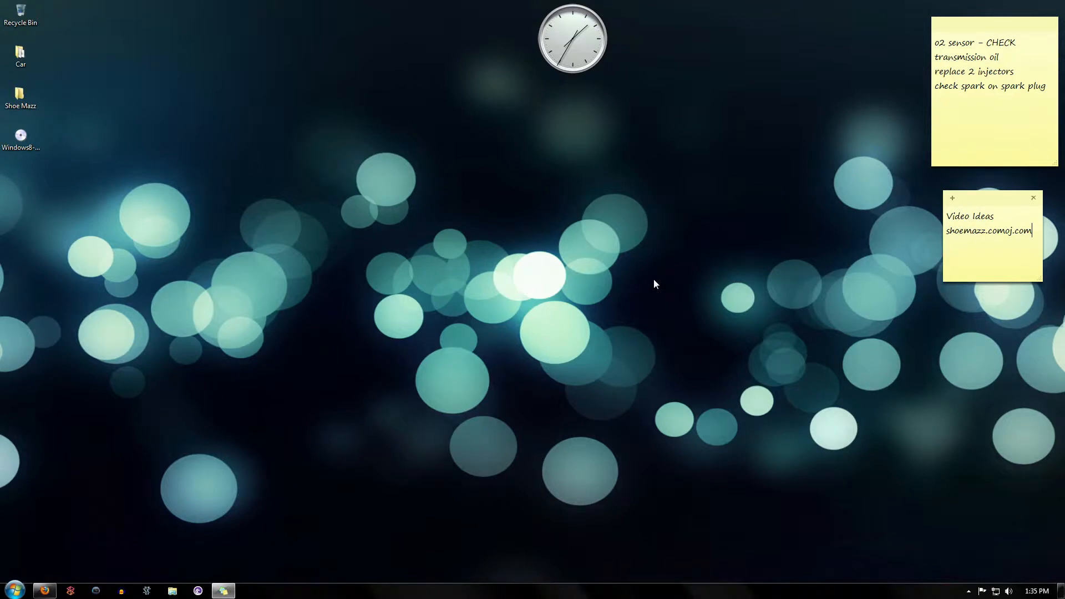
# Review the Windows 8 Release Preview download page and the downloaded ISO file on the desktop.
pyautogui.click(47, 591)
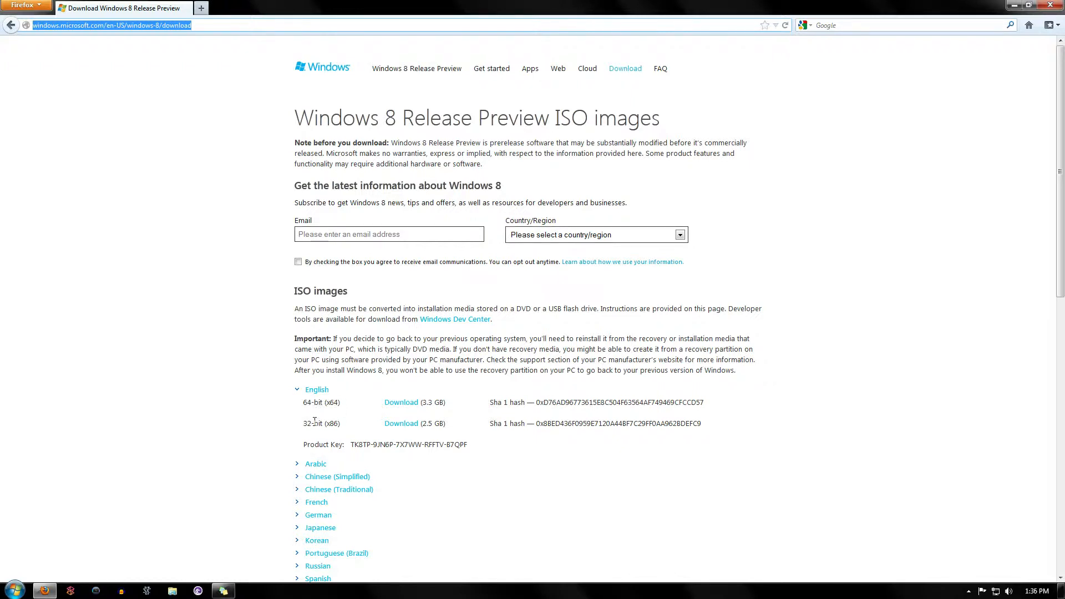
pyautogui.click(1013, 5)
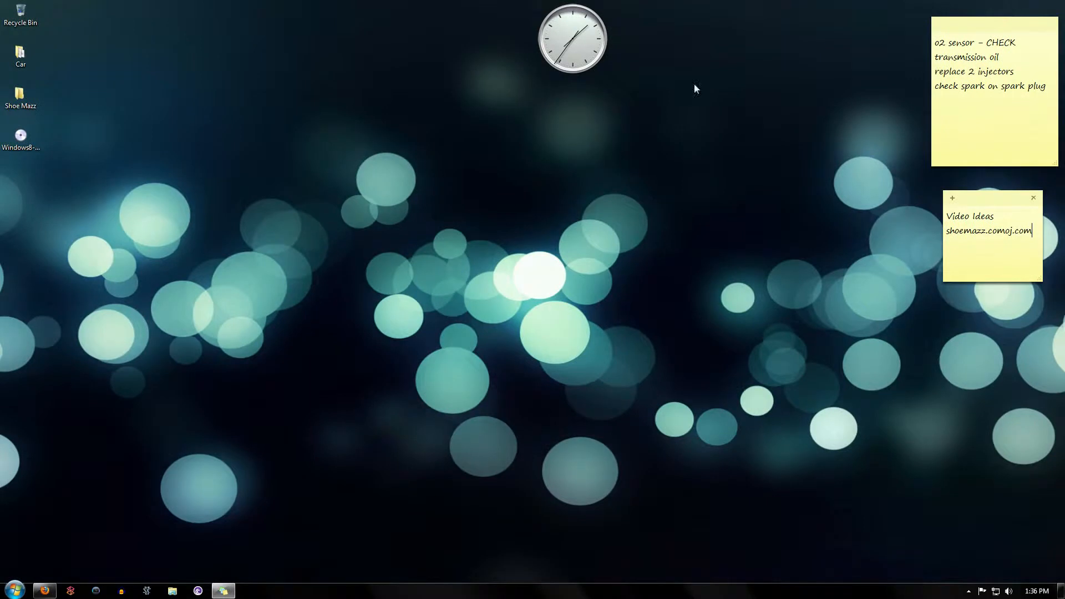
pyautogui.click(22, 144)
pyautogui.click(273, 147)
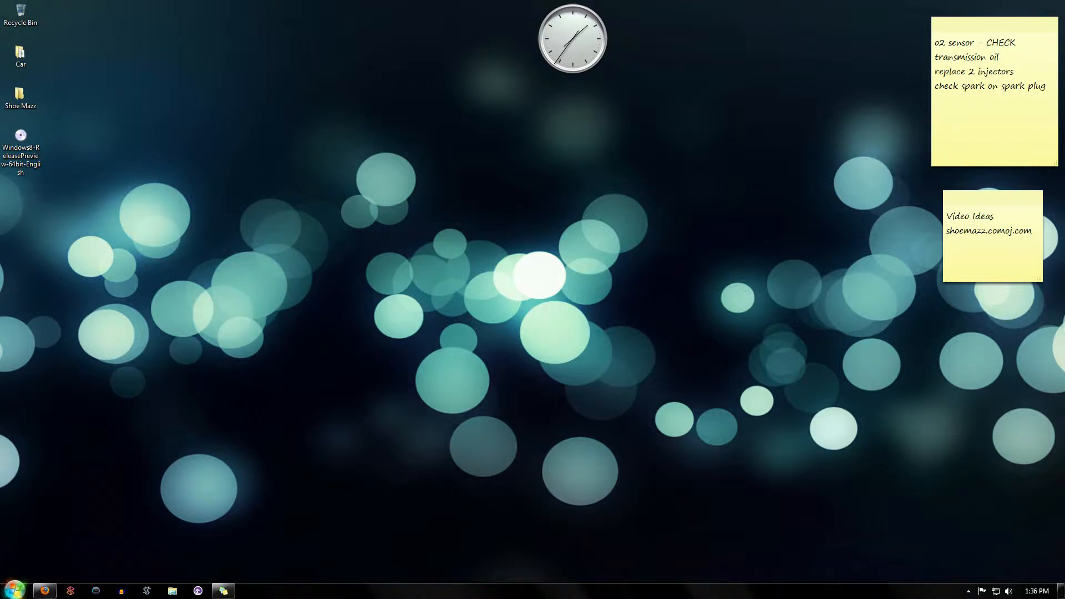
# Launch VirtualBox by searching for virtual from the Start menu.
pyautogui.click(13, 585)
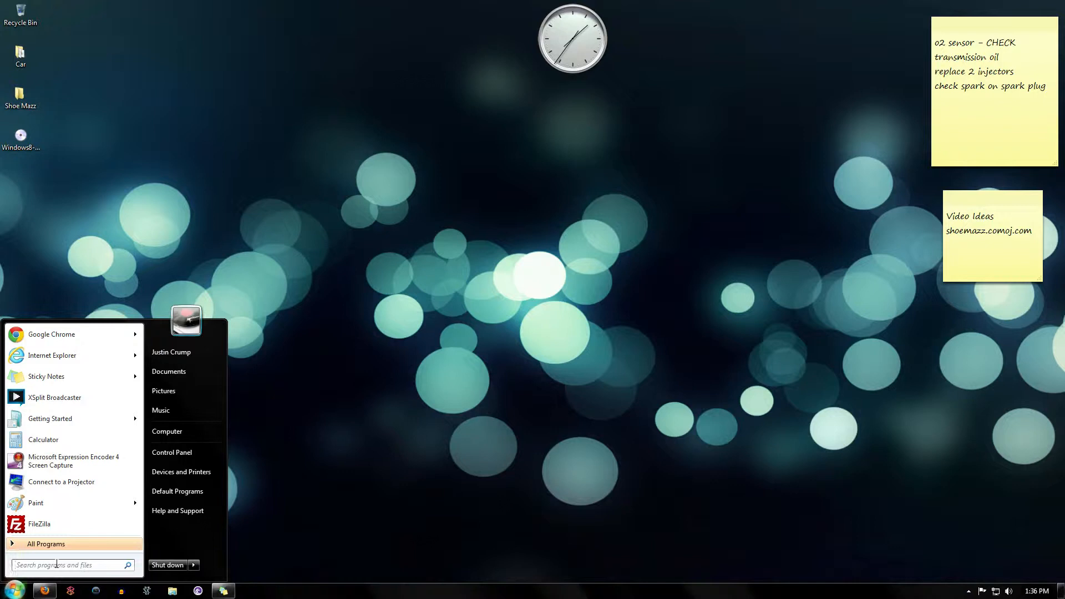
pyautogui.write('virtual')
pyautogui.press('Return')
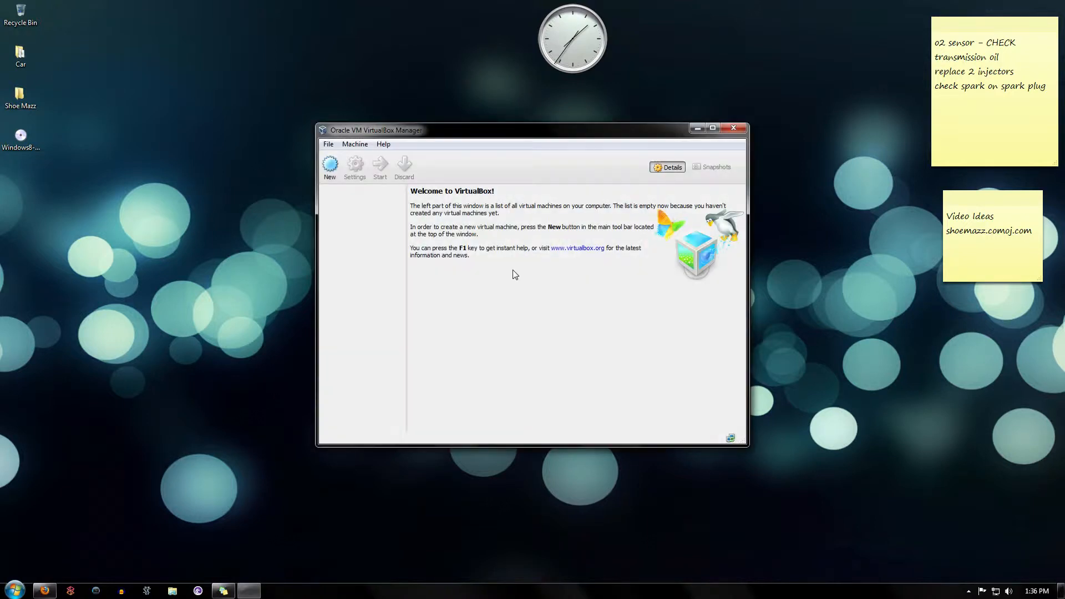
# Create a new virtual machine named Windows 8 with Microsoft Windows type and Windows 8 version.
pyautogui.click(331, 169)
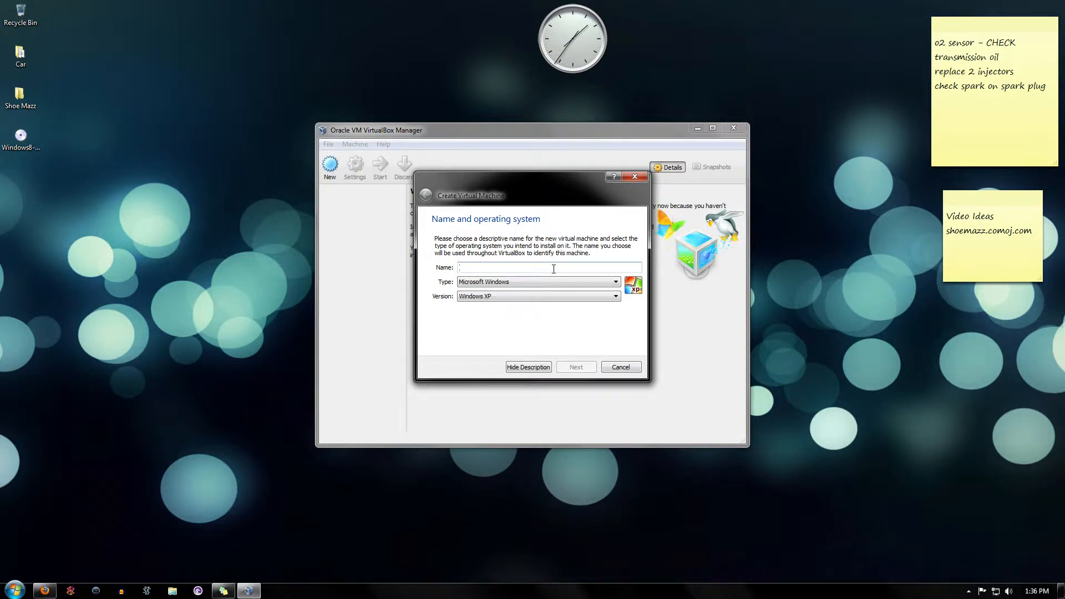
pyautogui.write('Windows')
pyautogui.click(506, 297)
pyautogui.click(507, 299)
pyautogui.click(522, 266)
pyautogui.write('8')
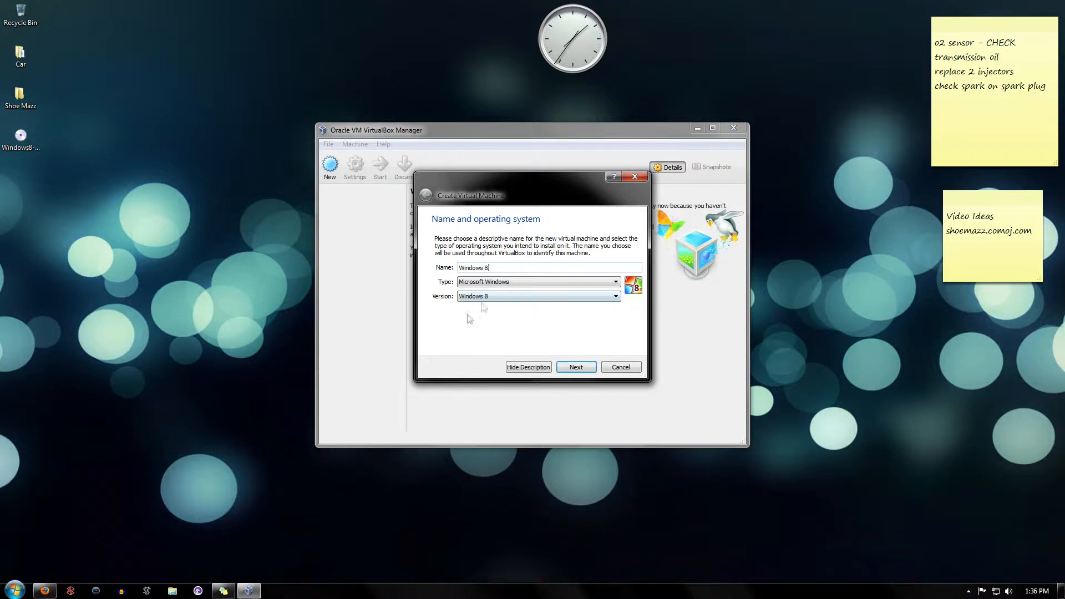
pyautogui.click(580, 371)
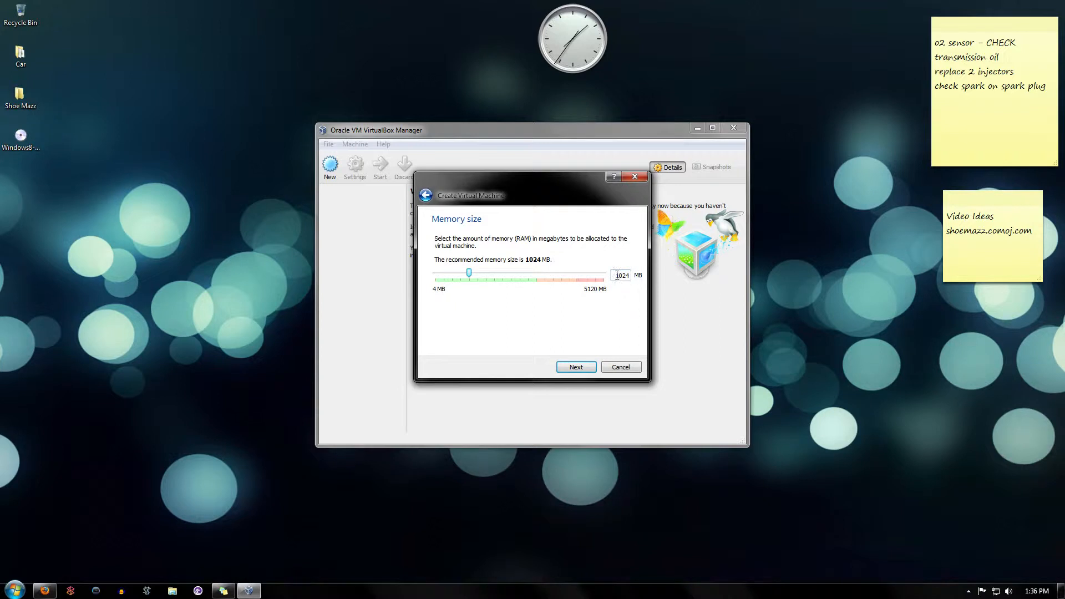
# Keep the default memory size and create a new dynamically allocated VDI virtual hard drive.
pyautogui.click(577, 368)
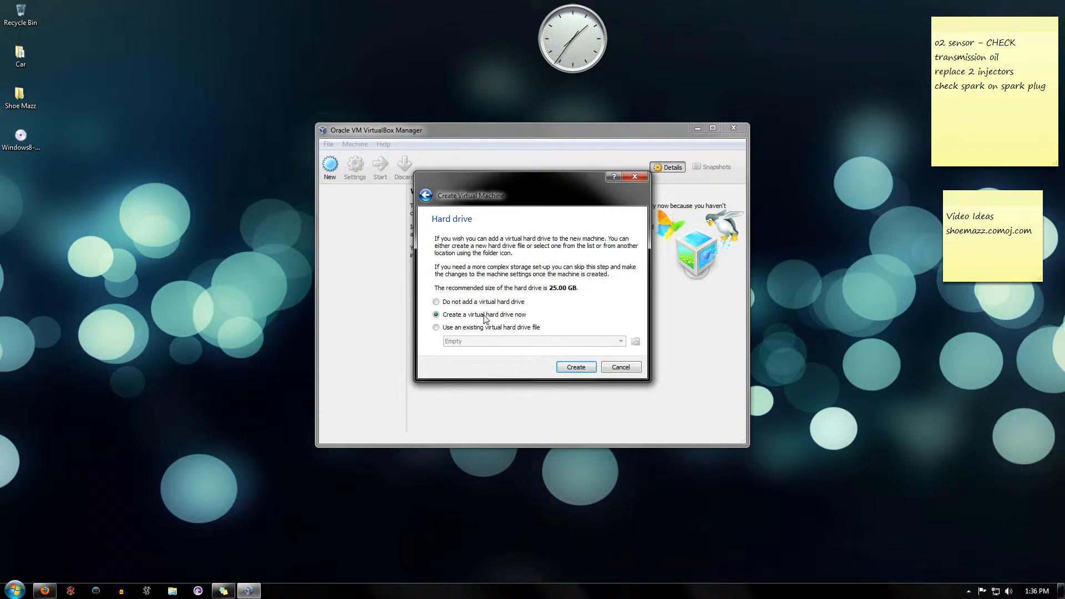
pyautogui.click(582, 367)
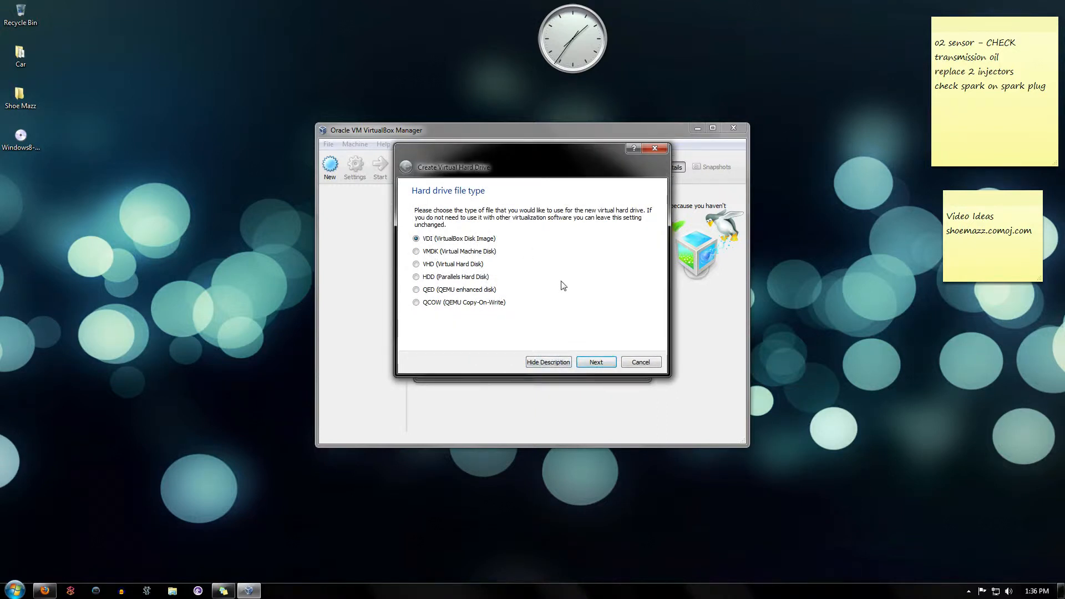
pyautogui.click(607, 365)
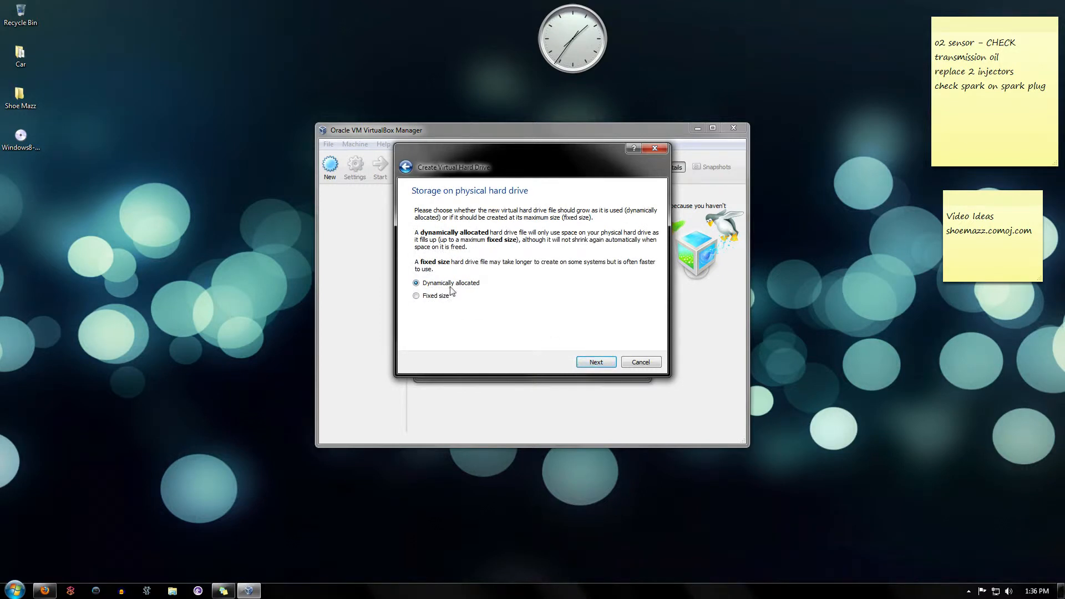
pyautogui.click(610, 364)
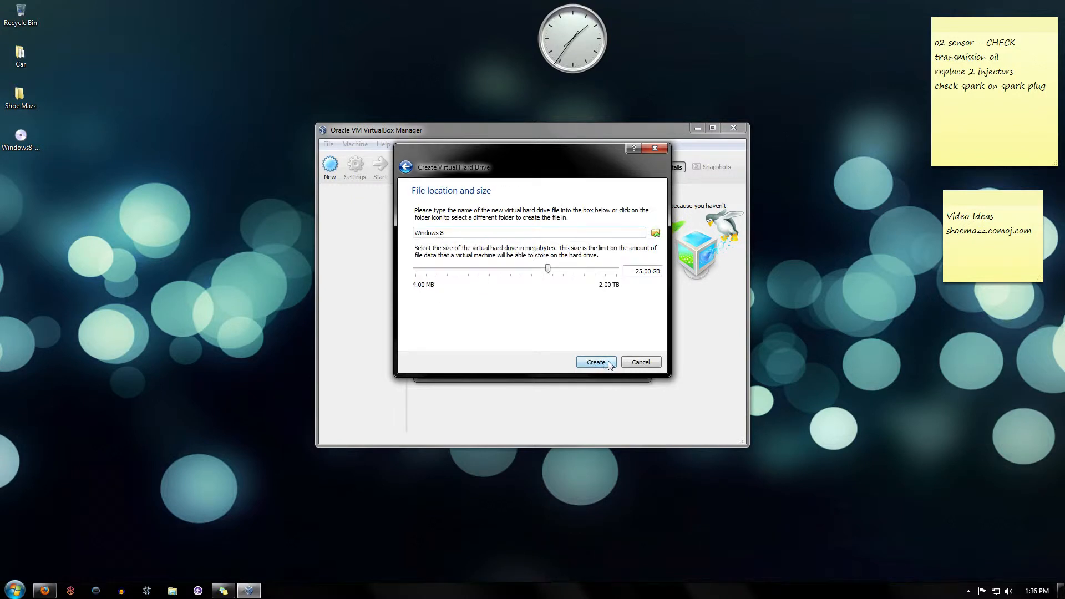
# Set the virtual hard drive size to 35 GB and create it.
pyautogui.doubleClick(641, 272)
pyautogui.write('35')
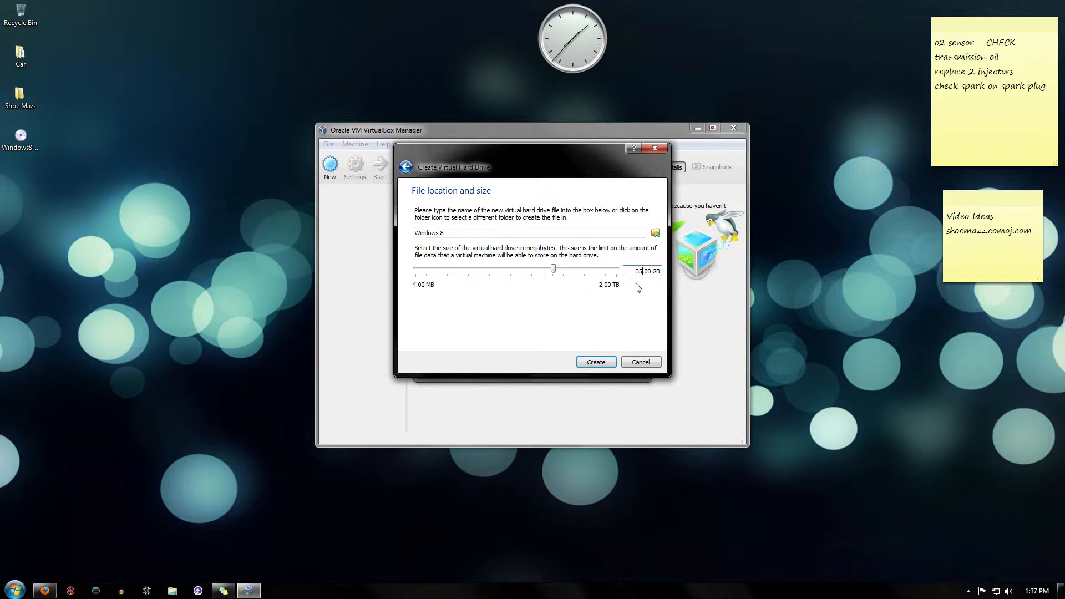
pyautogui.click(589, 363)
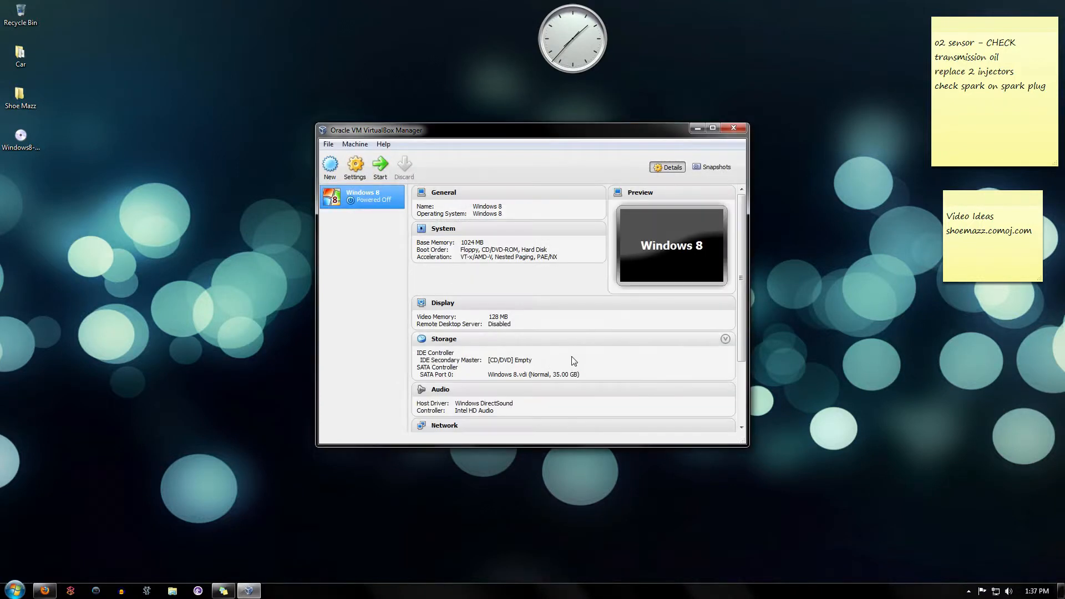
# Start the Windows 8 VM using the Windows8-ReleasePreview-64bit-English ISO as the start-up disk.
pyautogui.click(381, 167)
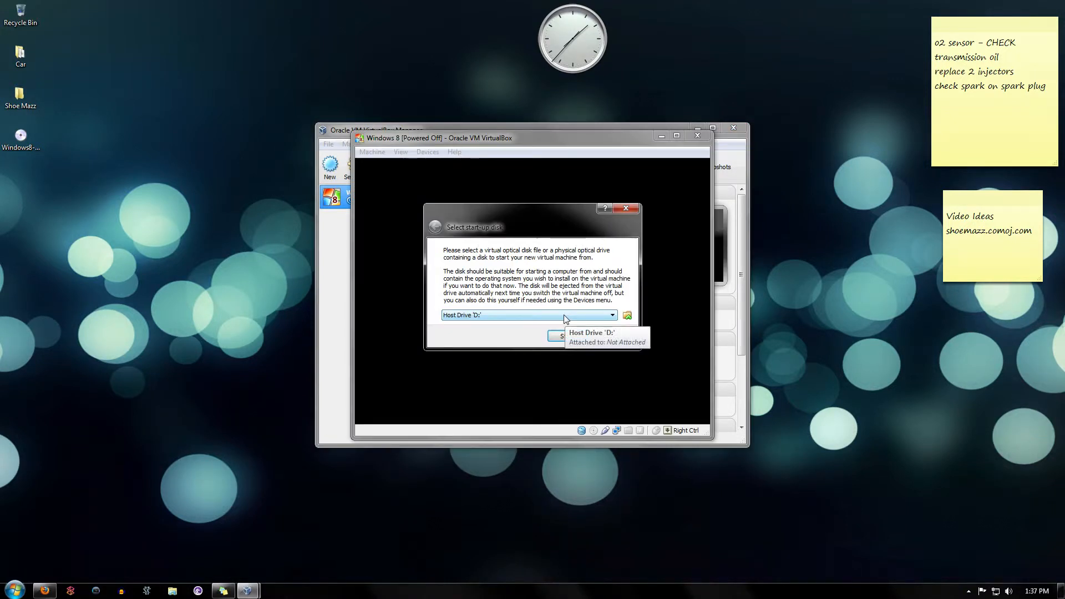
pyautogui.click(627, 315)
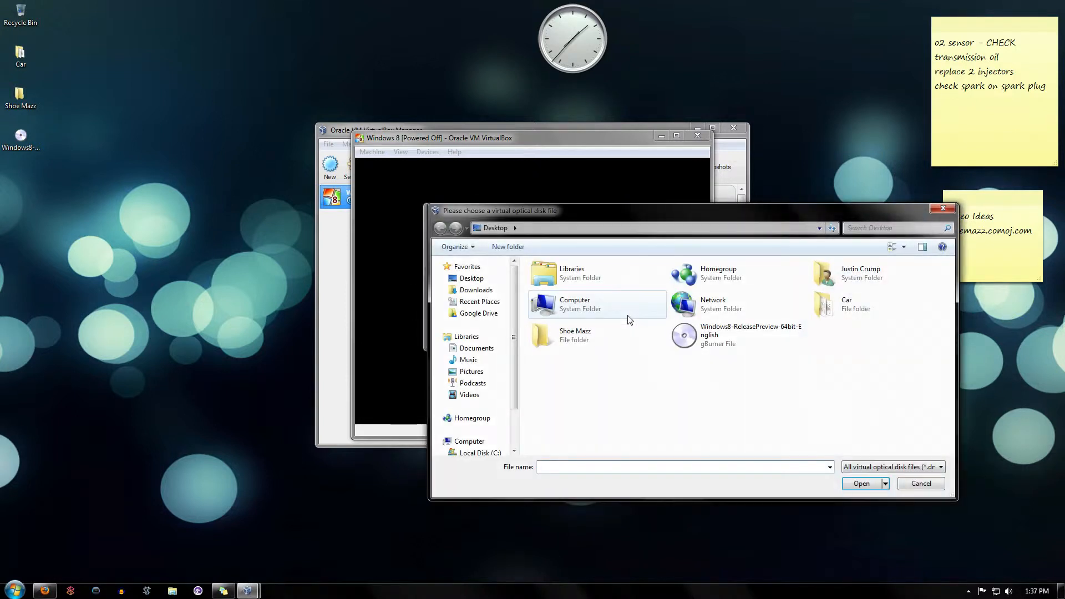
pyautogui.doubleClick(732, 336)
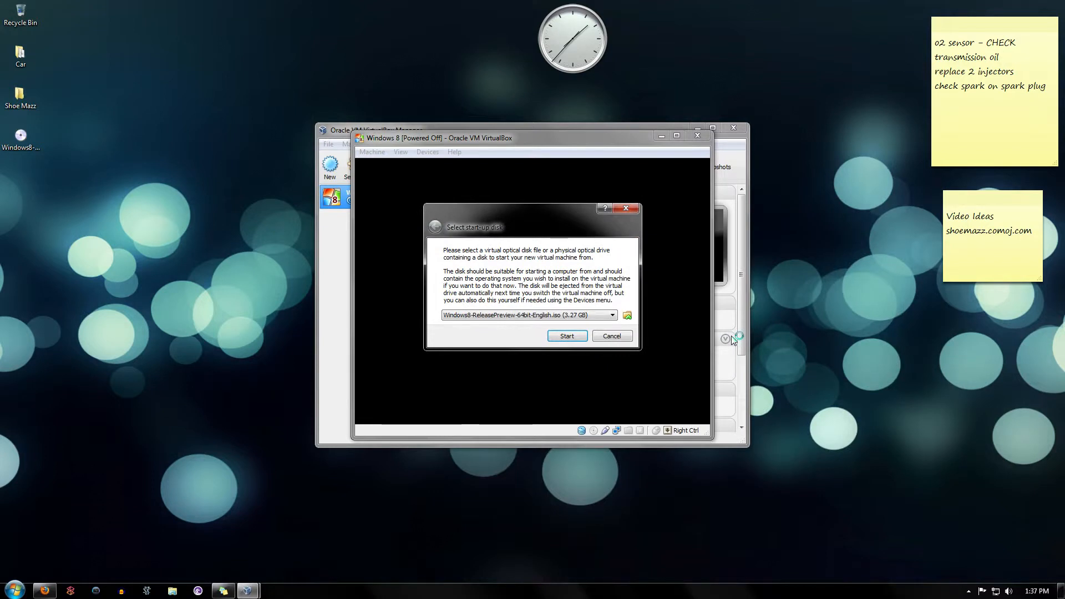
pyautogui.click(567, 335)
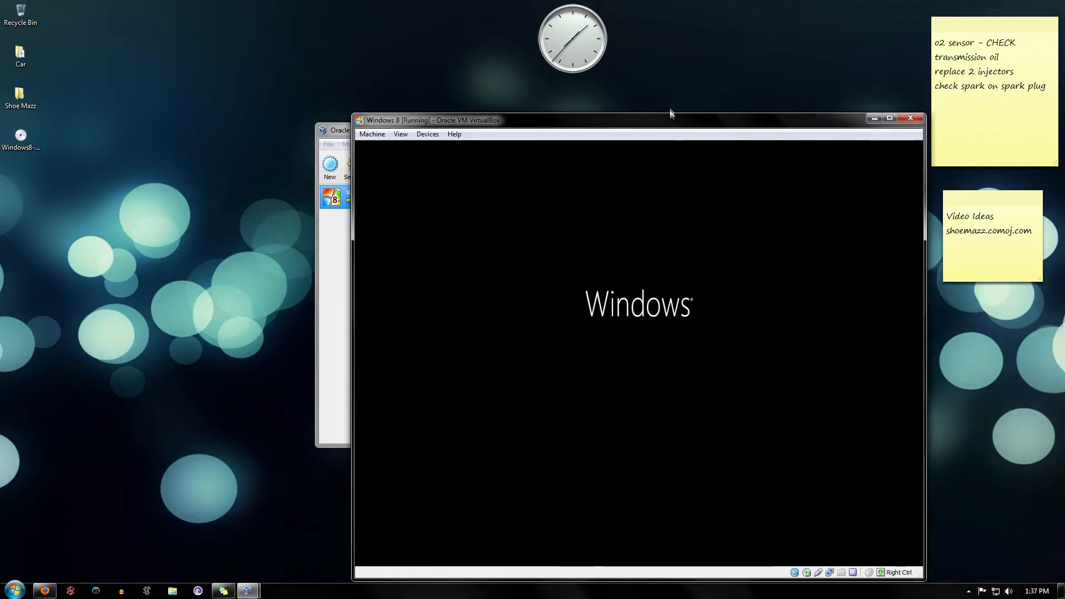
# Move the VM window up, accept the default language settings, and choose Install now.
pyautogui.moveTo(666, 124); pyautogui.dragTo(556, 74)
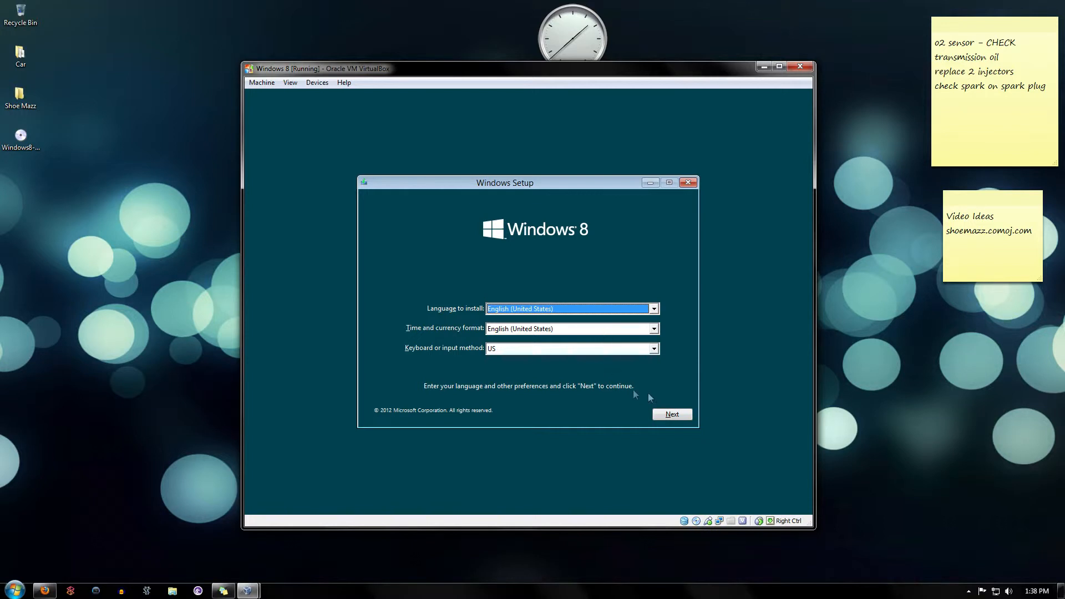
pyautogui.click(660, 414)
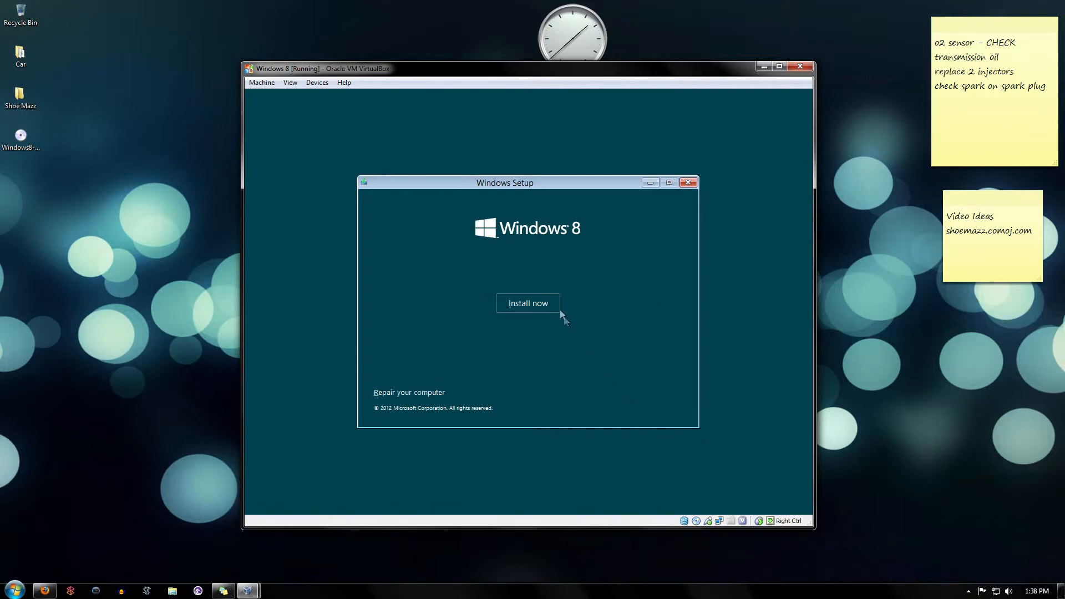
pyautogui.click(542, 305)
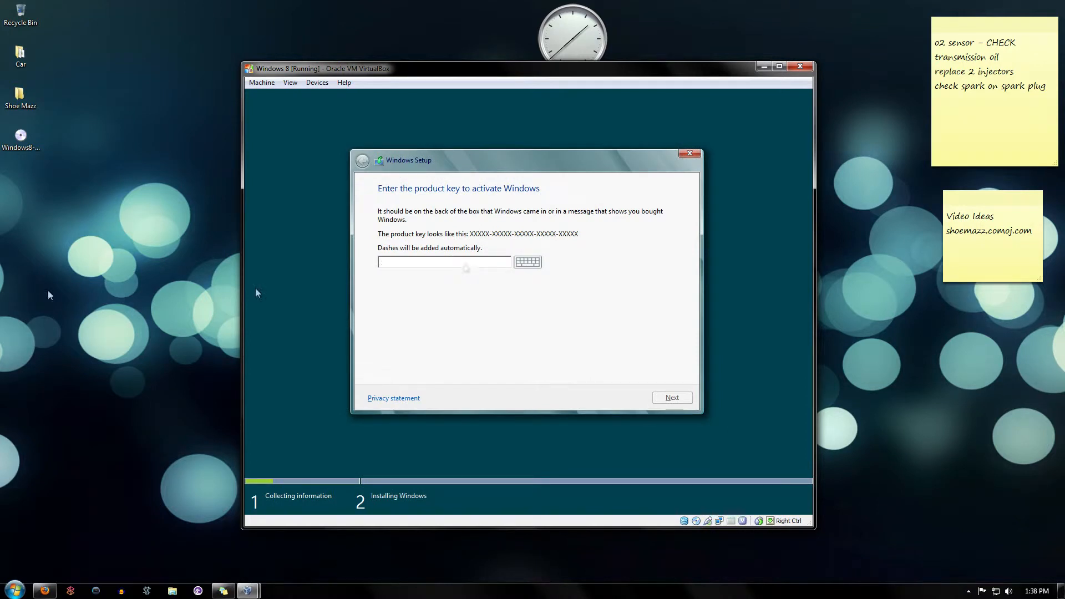
# Select the product key on the download page and dock the browser beside the VM window.
pyautogui.click(44, 590)
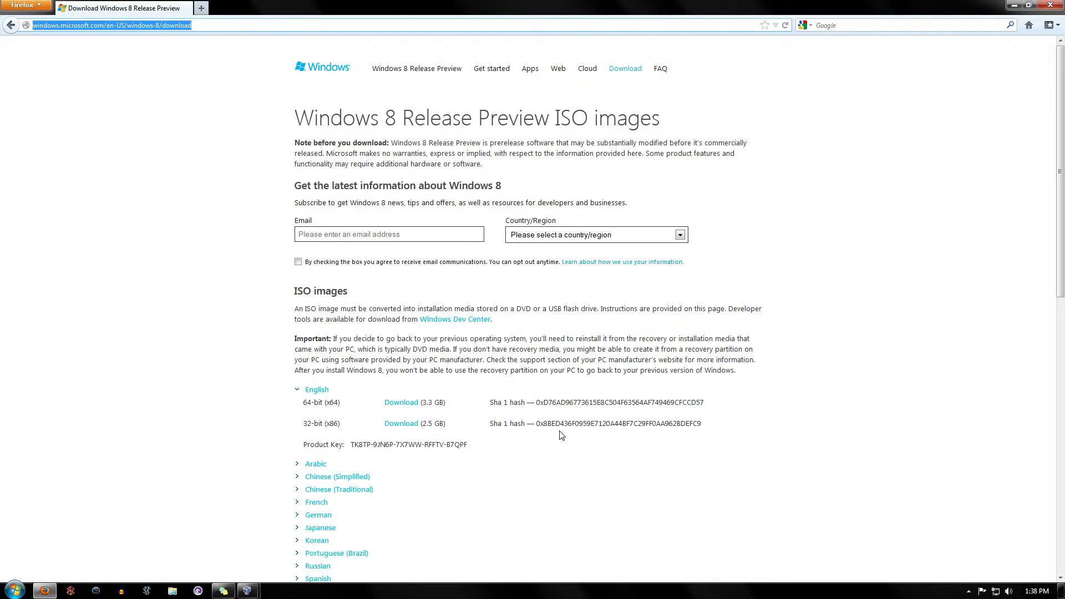
pyautogui.tripleClick(410, 444)
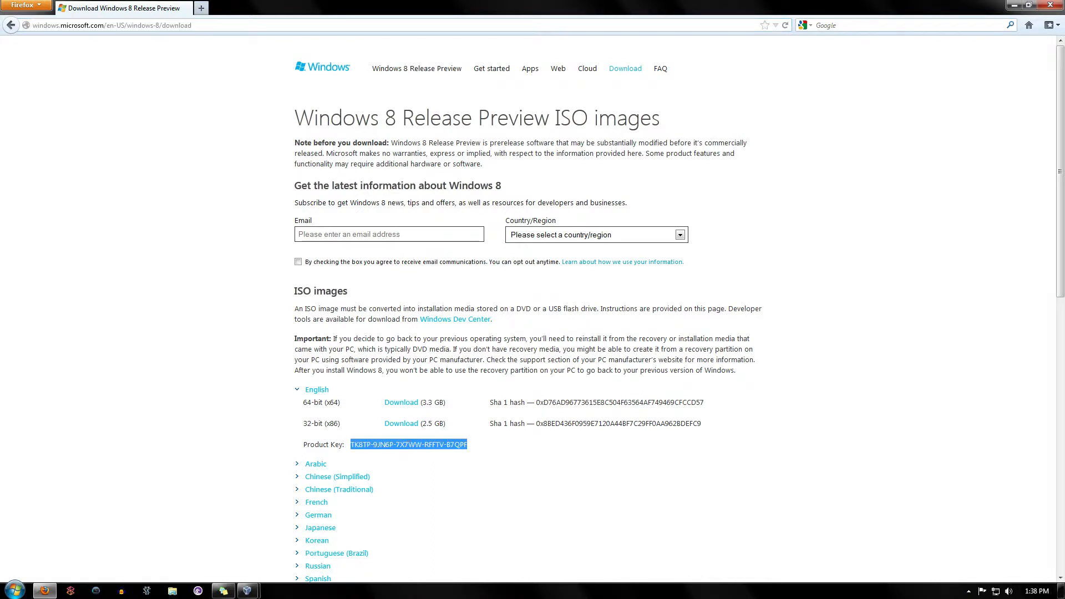
pyautogui.press('super+Left')
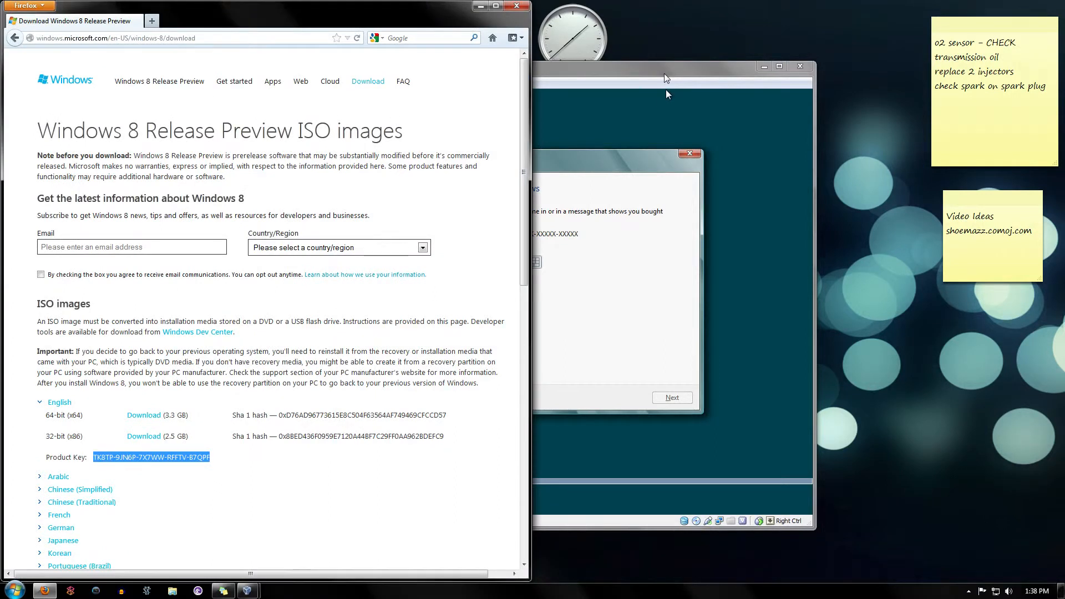
pyautogui.click(665, 89)
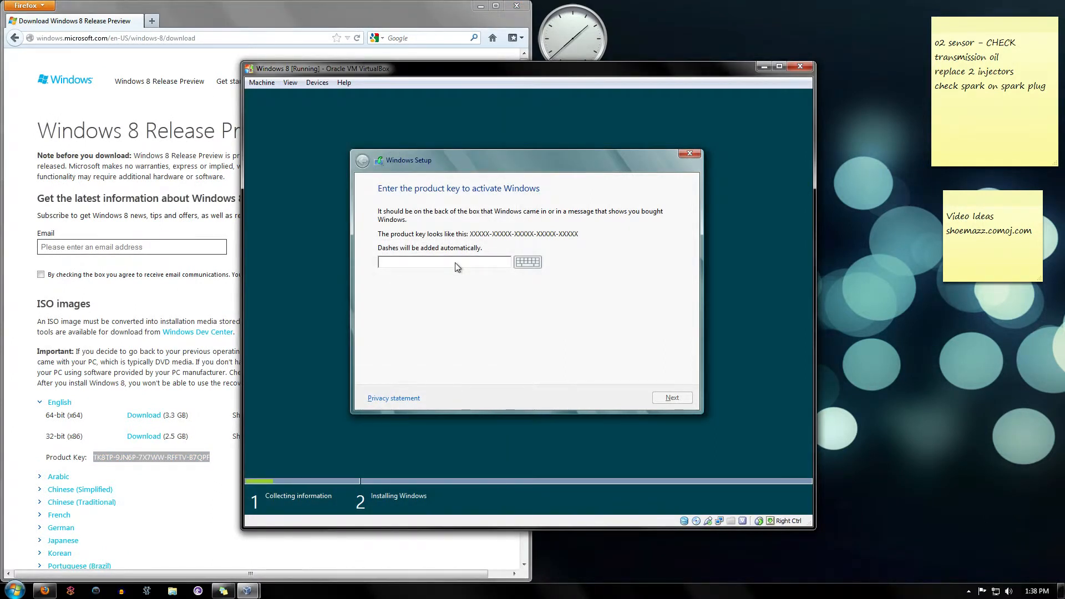
# Enter the Windows product key into Setup and continue.
pyautogui.click(437, 262)
pyautogui.write('TK8TP-9JN6P-7X7WW-RFFTV-B7QPF')
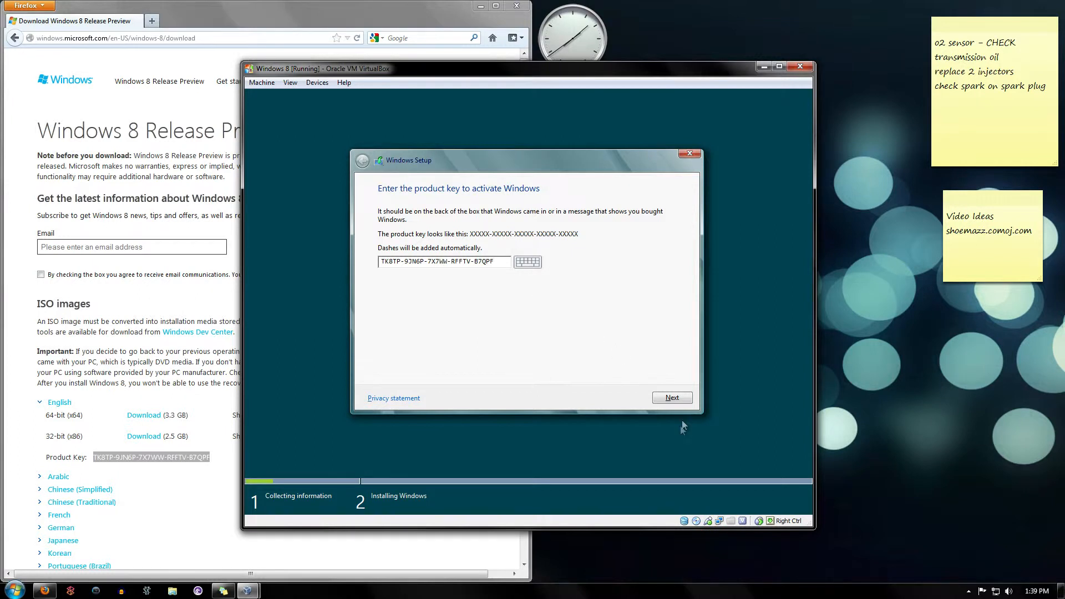
pyautogui.click(678, 397)
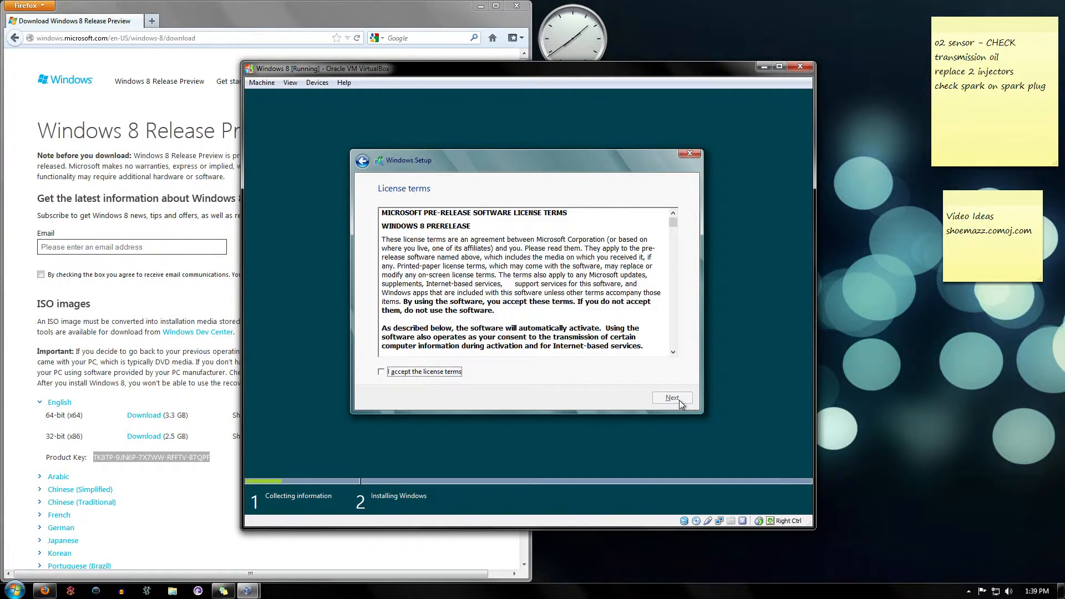
# Accept the license terms and continue.
pyautogui.click(459, 371)
pyautogui.click(668, 392)
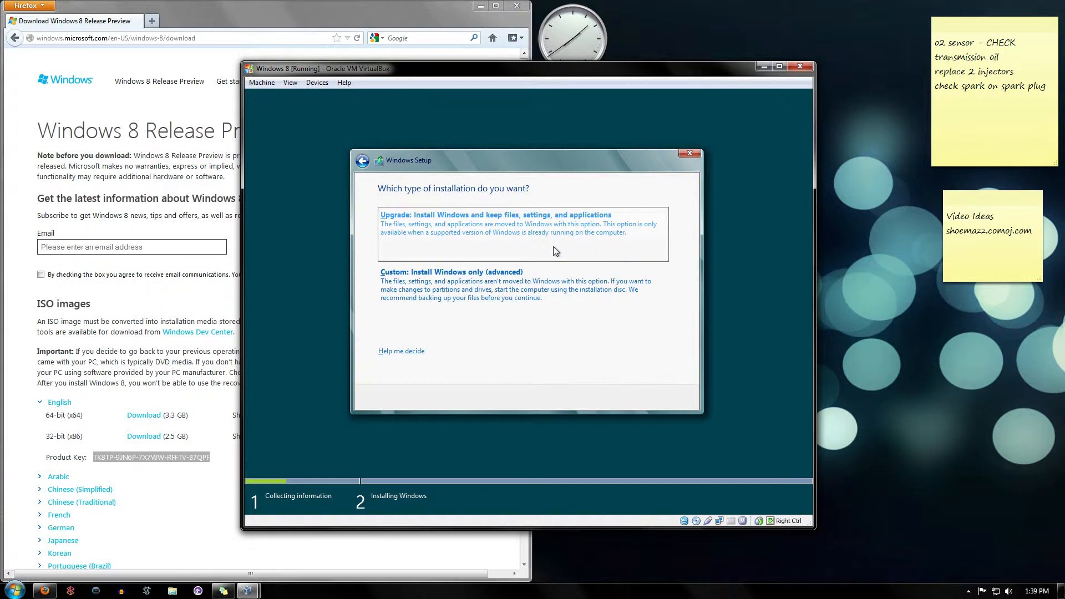
# Choose a Custom installation onto Drive 0 Unallocated Space.
pyautogui.click(561, 287)
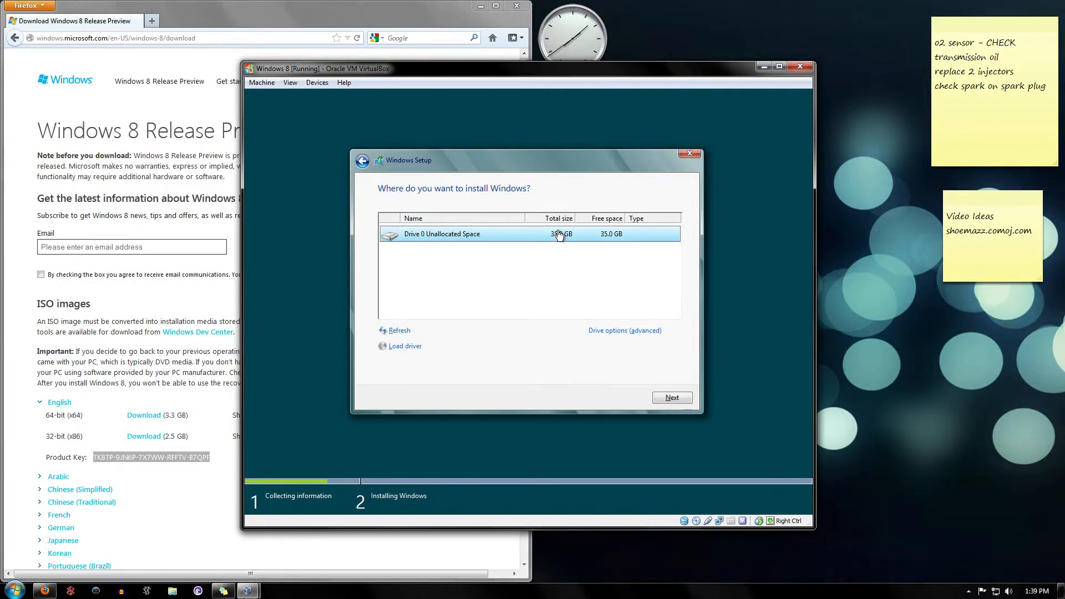
pyautogui.click(668, 395)
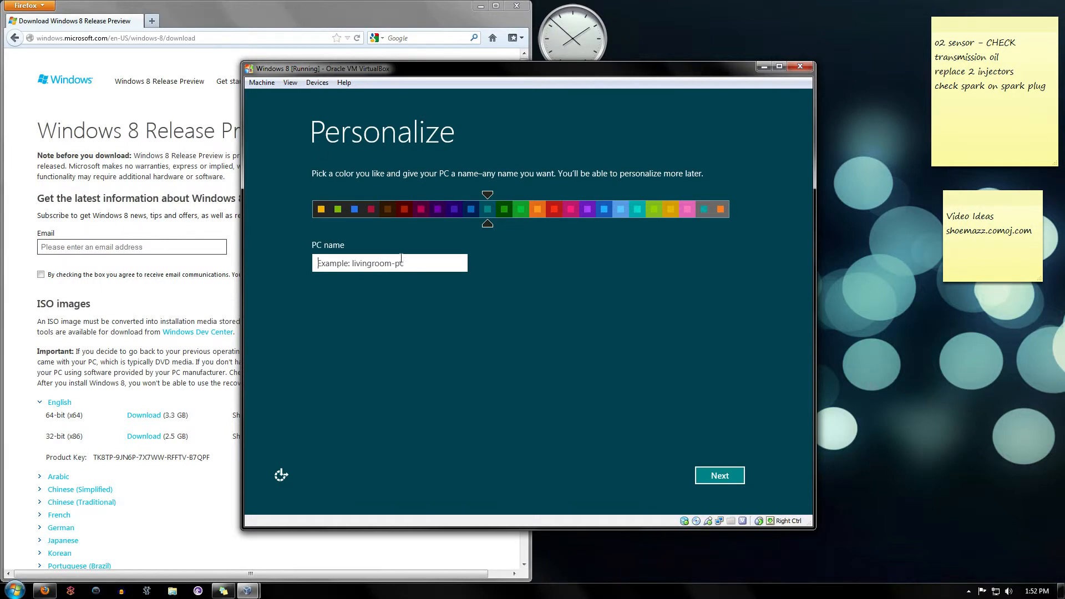
# Enter a PC name, pick a dark blue personalization colour, and continue.
pyautogui.write('Justins')
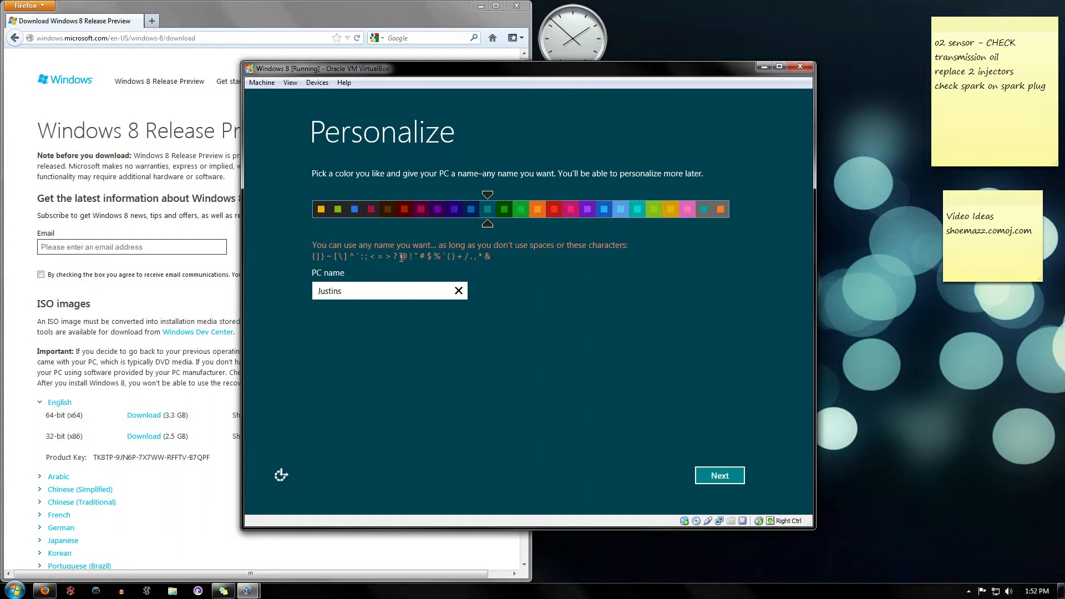
pyautogui.write('Romm')
pyautogui.press('BackSpace')
pyautogui.press('BackSpace')
pyautogui.write('om')
pyautogui.click(471, 211)
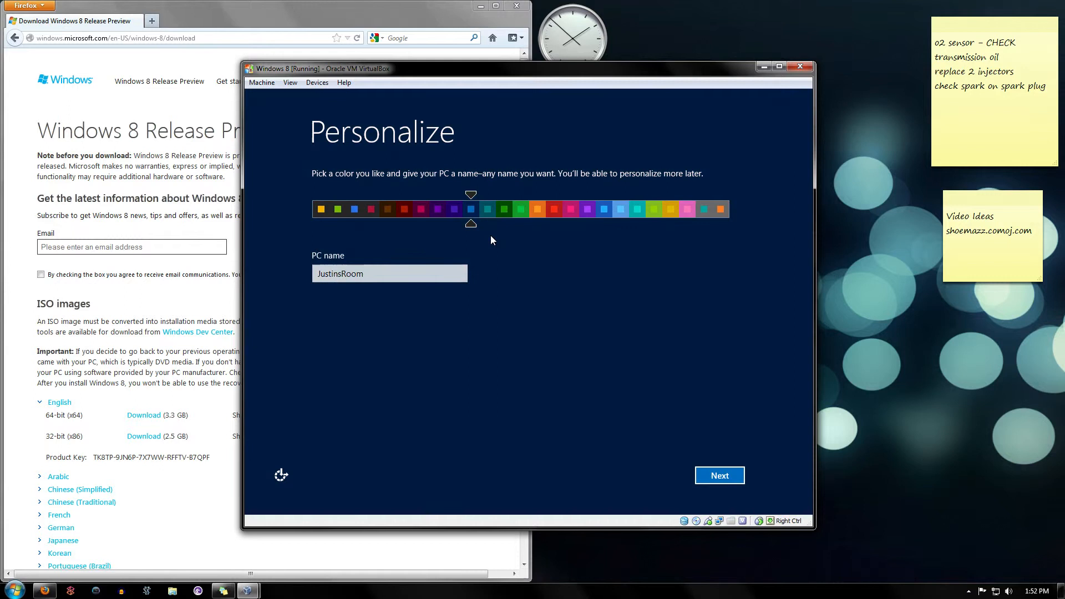
pyautogui.click(719, 476)
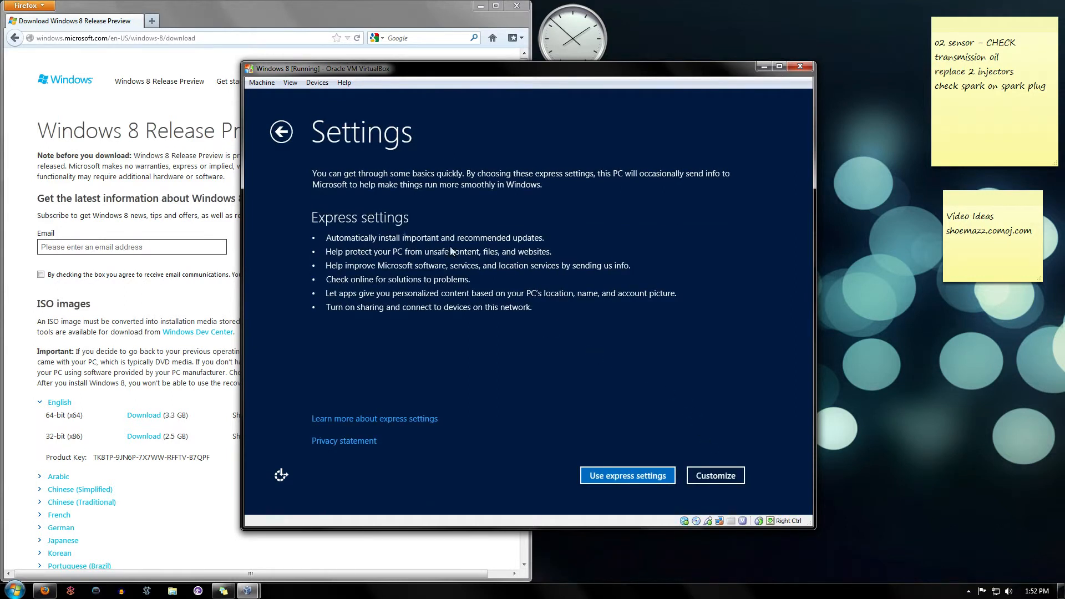
# Use express settings and enter the Microsoft account e-mail address to sign in.
pyautogui.click(625, 476)
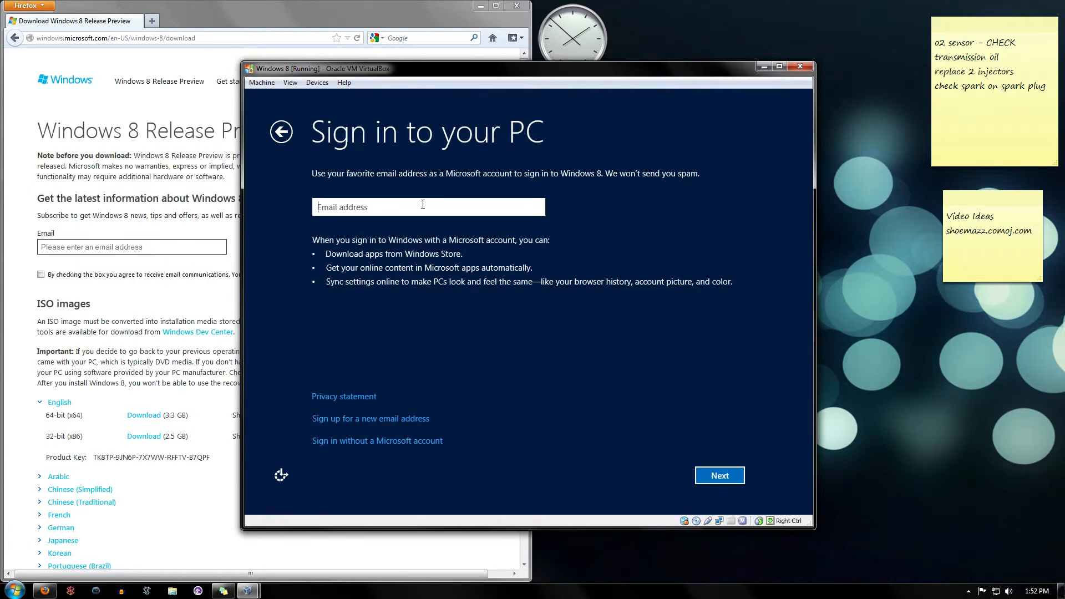
pyautogui.click(719, 474)
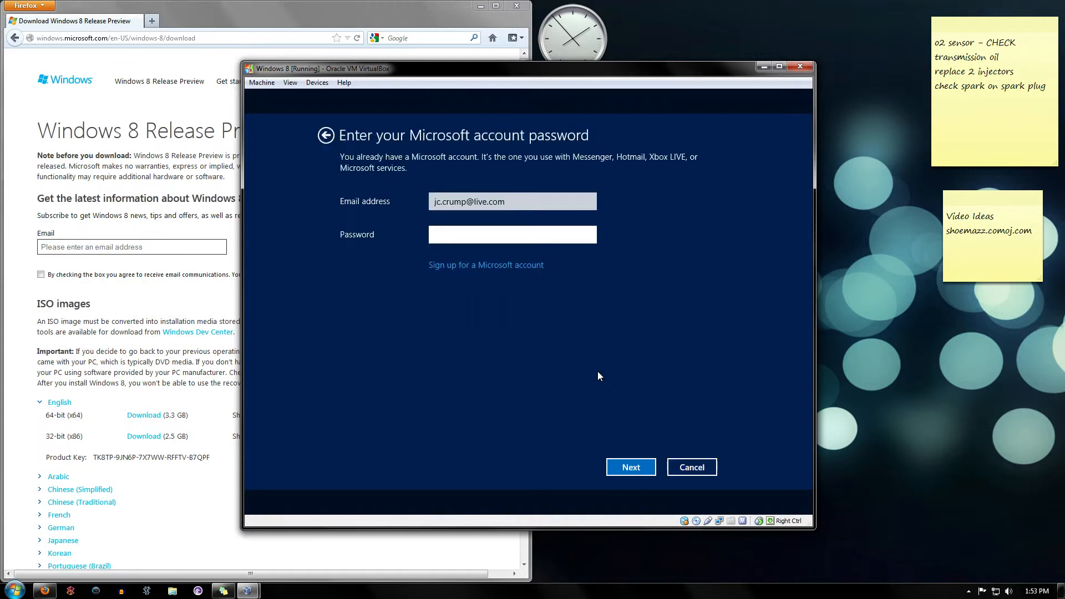
# Enter the Microsoft account password.
pyautogui.write('**********')
pyautogui.press('Return')
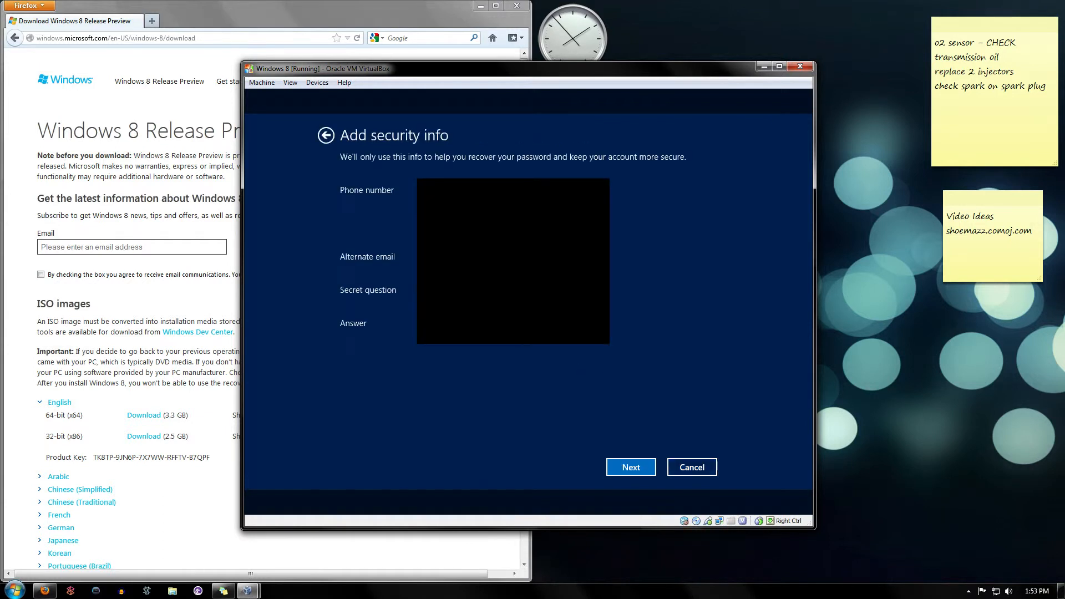
# Fill in the security info fields and continue.
pyautogui.click(513, 290)
pyautogui.click(513, 314)
pyautogui.press('Tab')
pyautogui.click(641, 470)
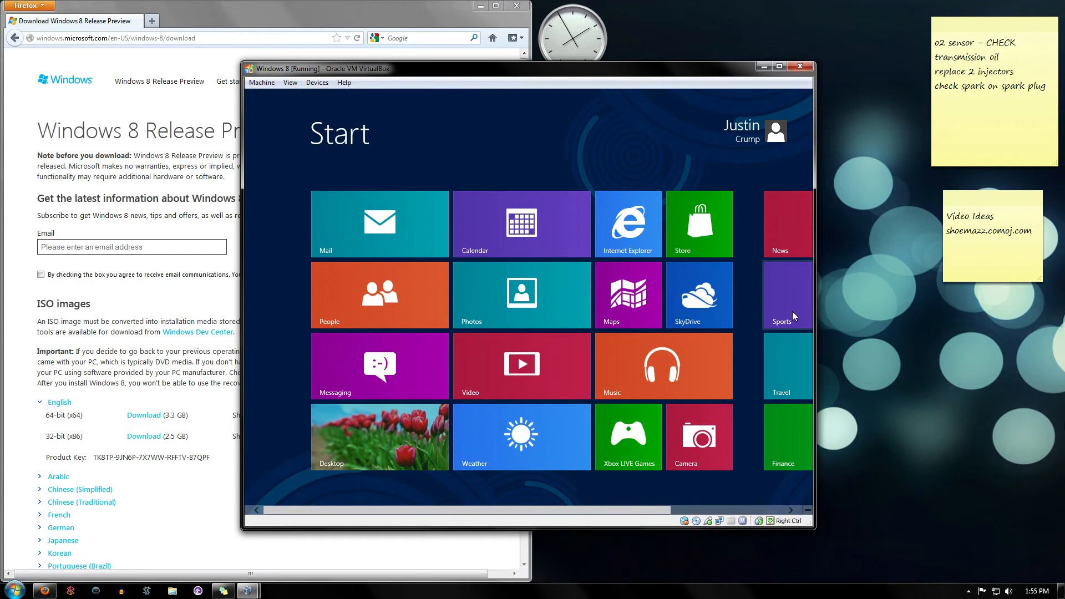
# Scroll the Start screen and open the Mail app.
pyautogui.moveTo(621, 504); pyautogui.dragTo(509, 487)
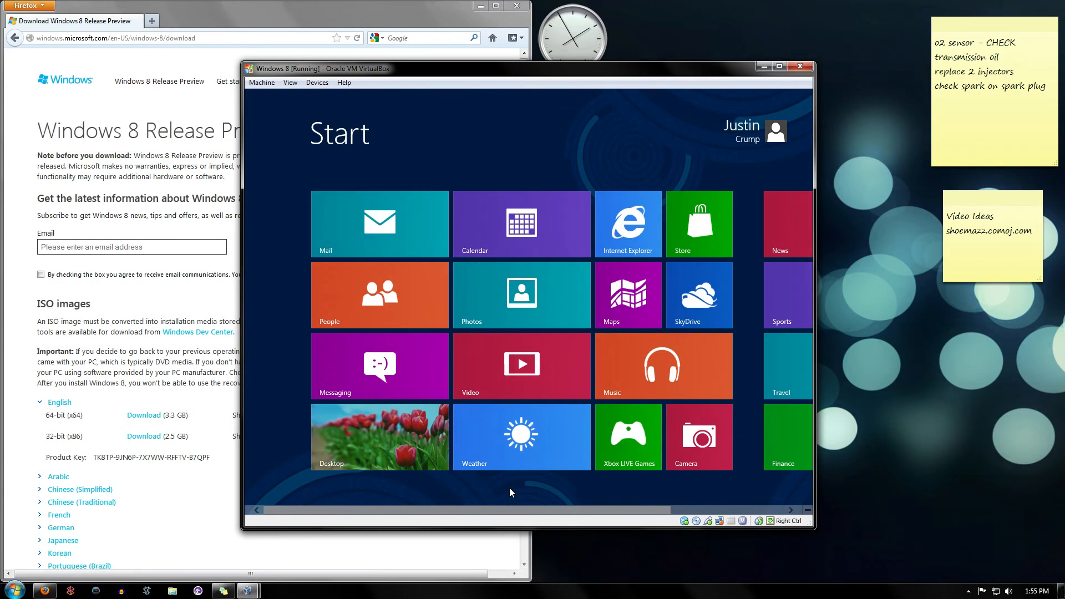
pyautogui.click(366, 224)
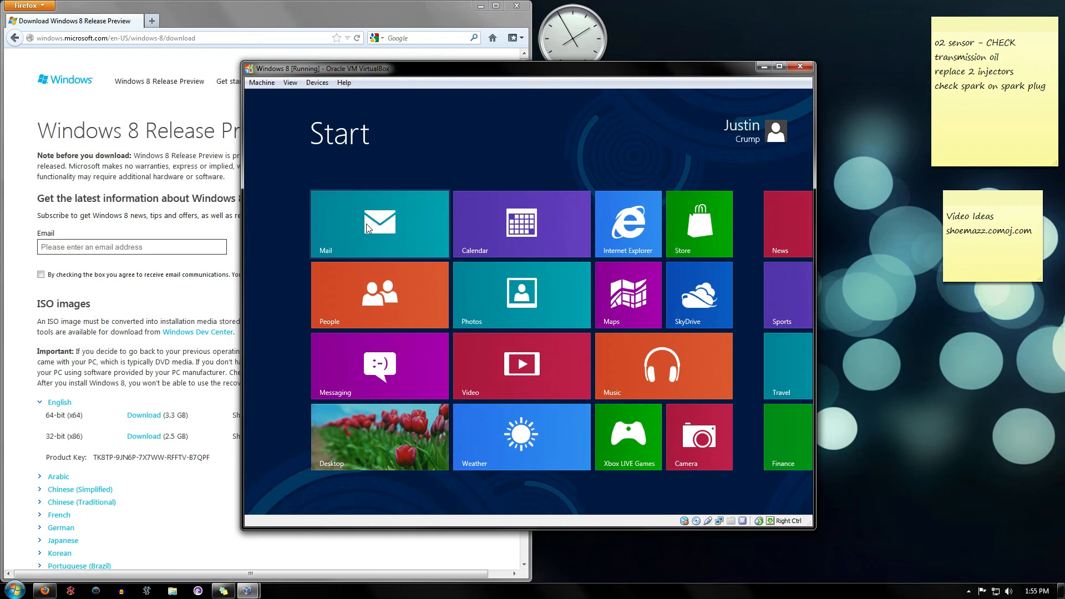